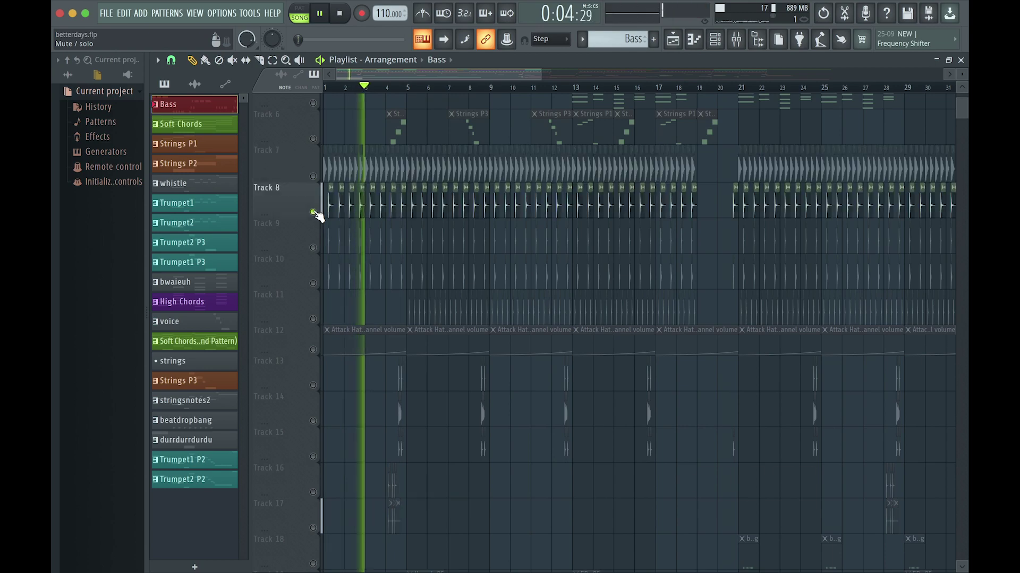
- Audition the drum layers on Tracks 9, 10 and 11 in solo, adding the Attack Hat volume automation on Track 12
right_click(314, 248)
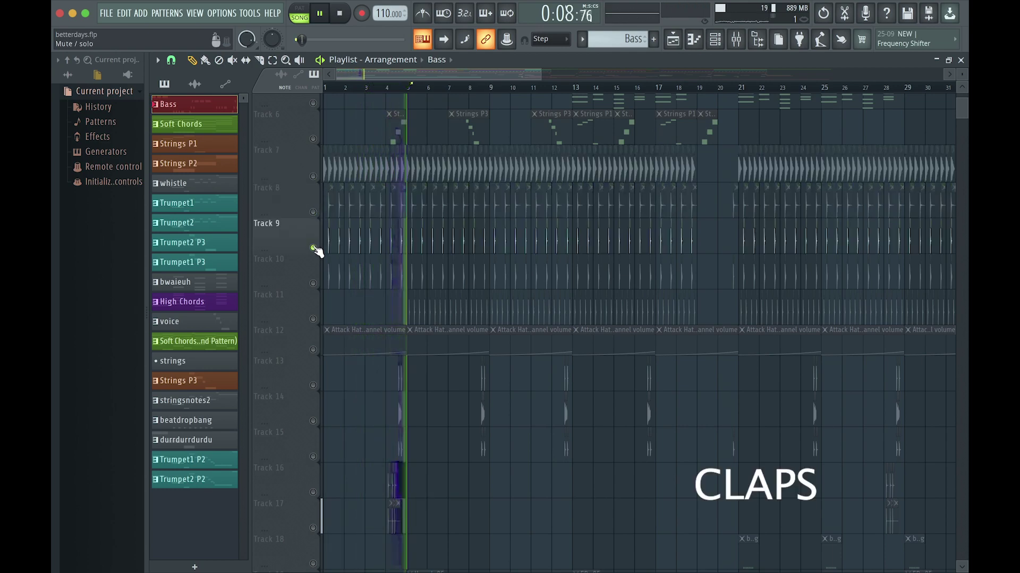
right_click(314, 284)
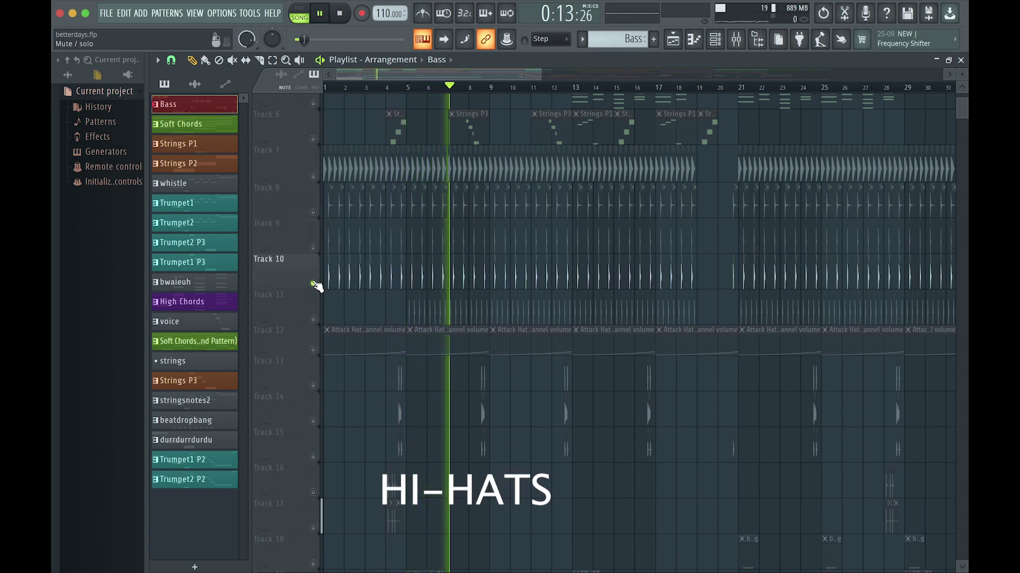
right_click(314, 320)
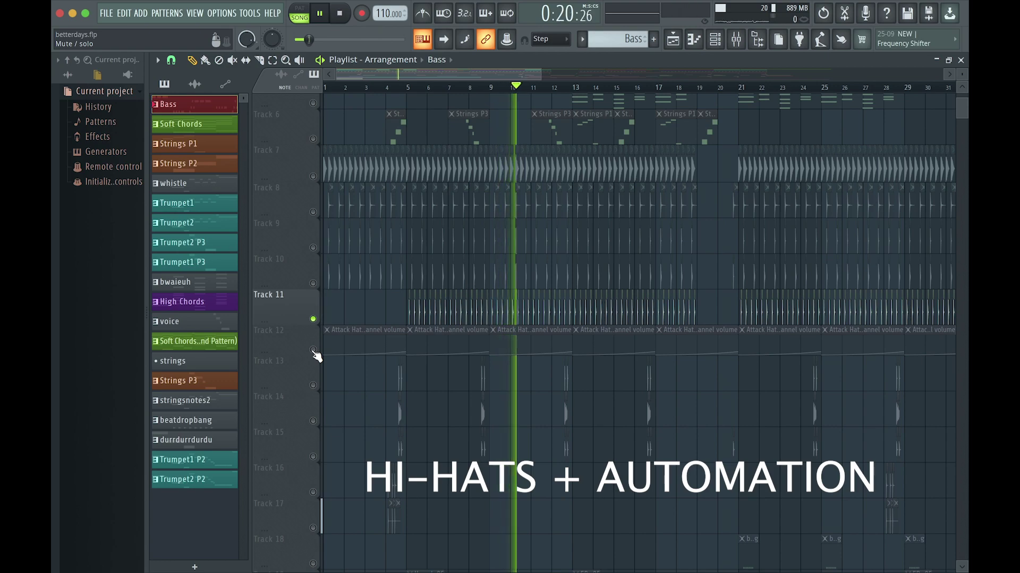
click(314, 350)
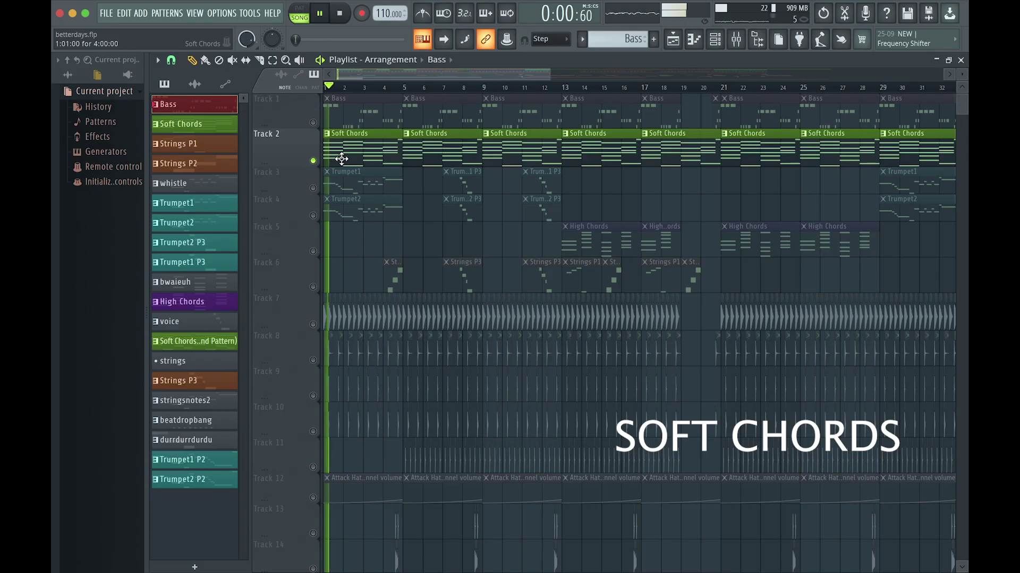
- Open the first Soft Chords clip on Track 2 in the piano roll and examine its chord notes during playback
double_click(341, 155)
scroll(321, 261, left, 2)
scroll(321, 260, up, 1)
scroll(327, 265, left, 1)
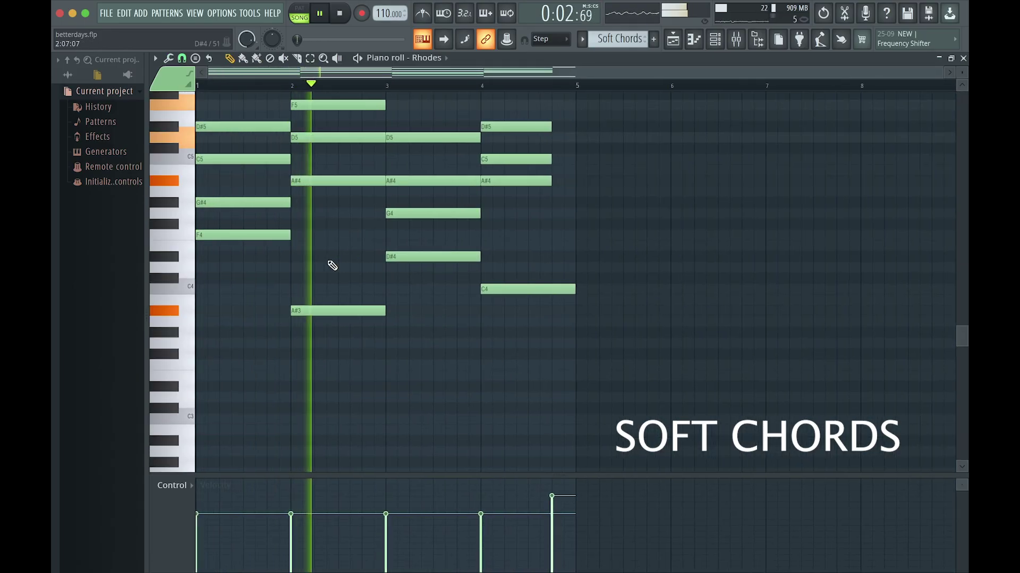
scroll(330, 266, up, 3)
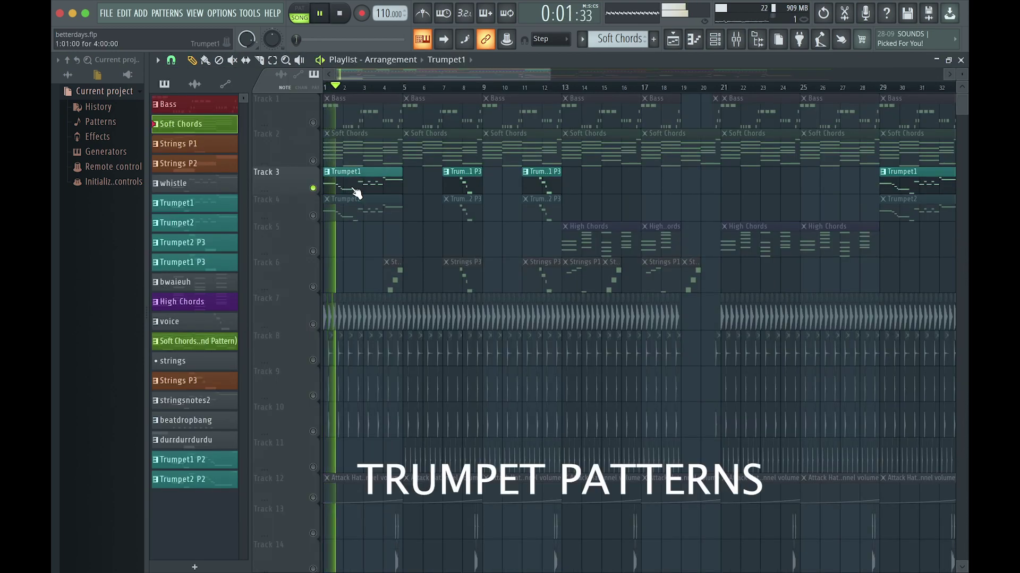
- Examine the notes of the Trumpet1 and Trumpet2 patterns in the piano roll during playback, and return to the playlist
double_click(356, 193)
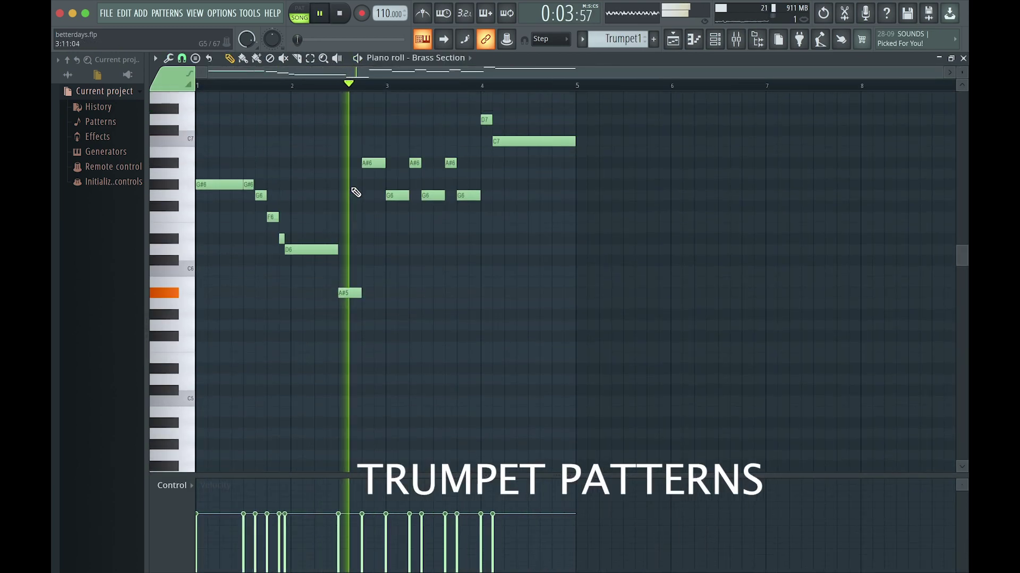
scroll(356, 193, up, 2)
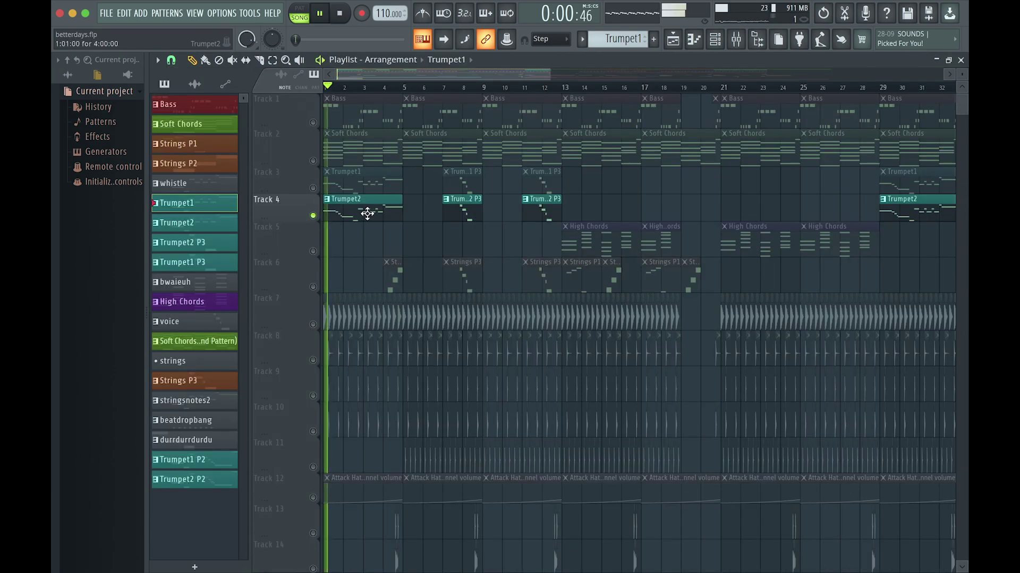
double_click(368, 214)
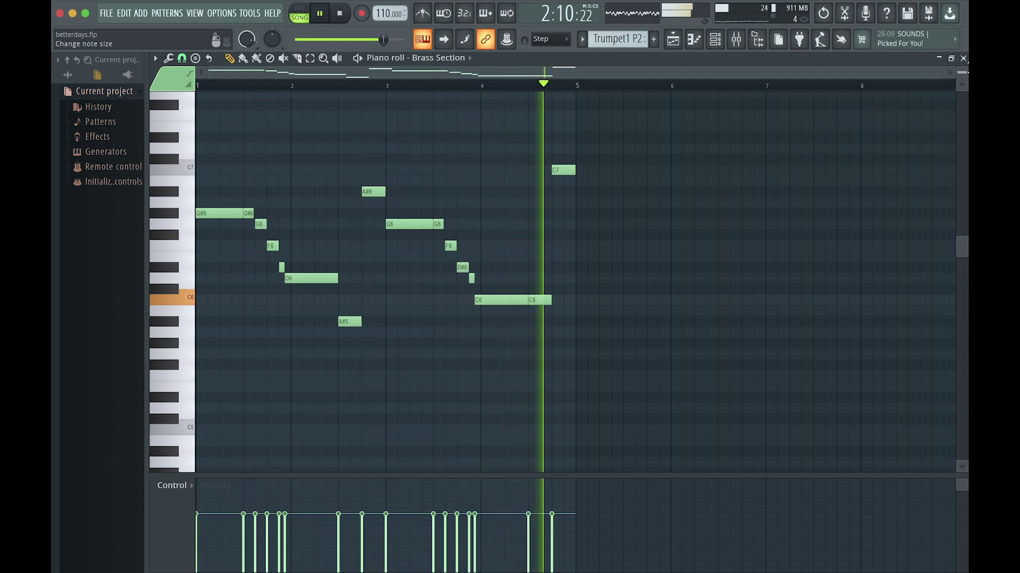
key(F5)
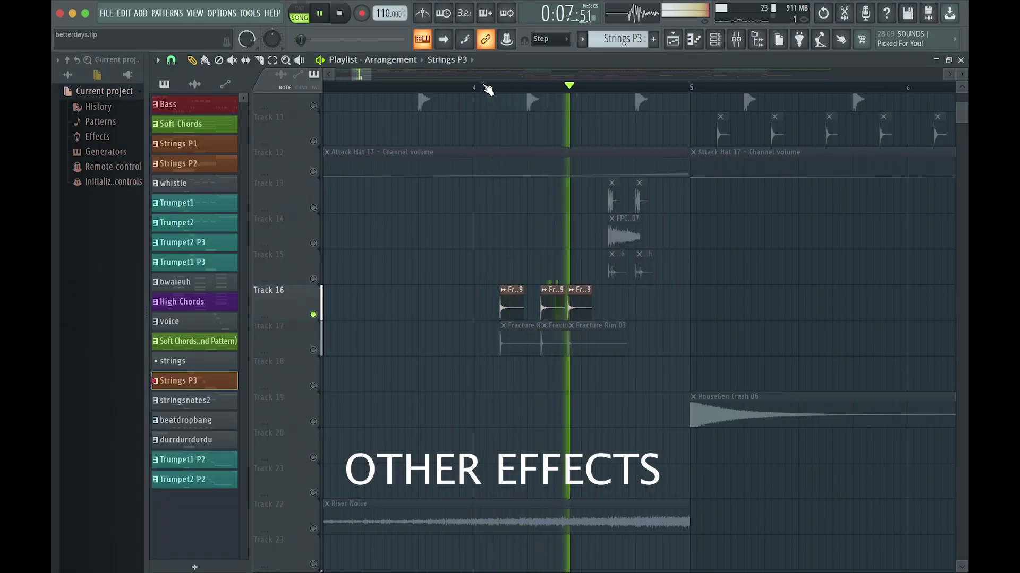
- Audition the rim clips on Track 17, the crashes on Track 19 from bar 29, and the Track 26 effects from bar 32
click(315, 353)
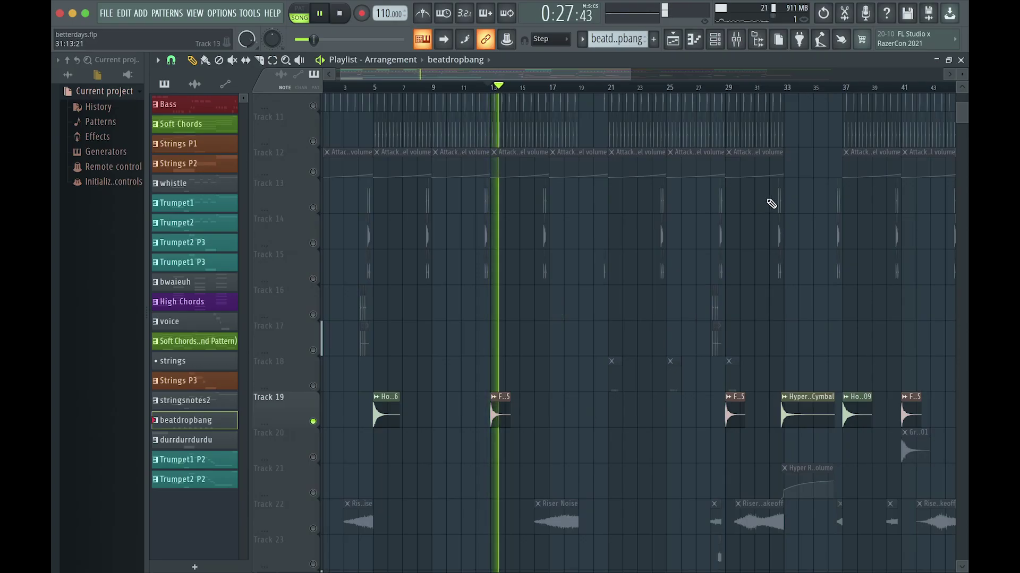
click(725, 91)
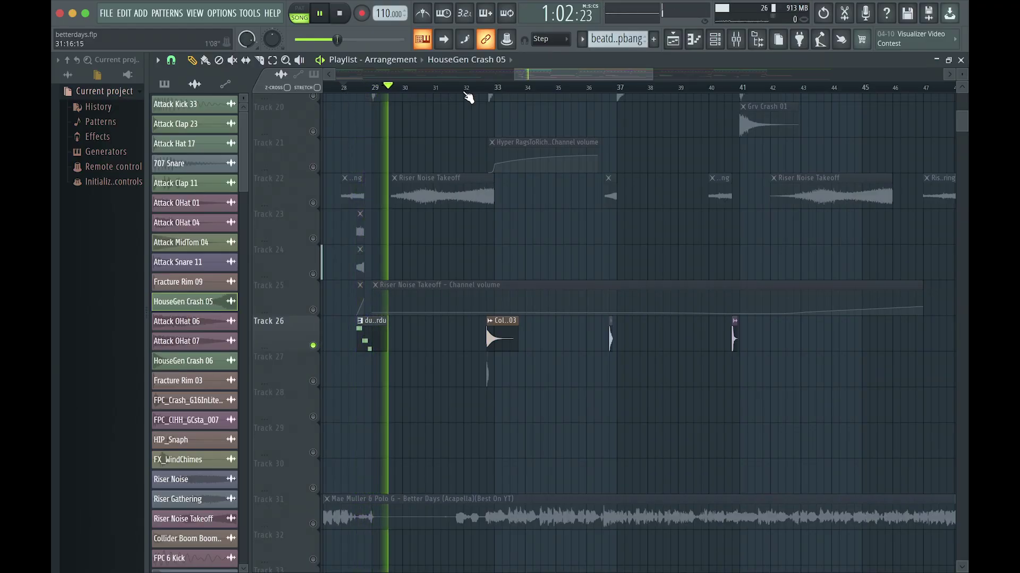
click(467, 92)
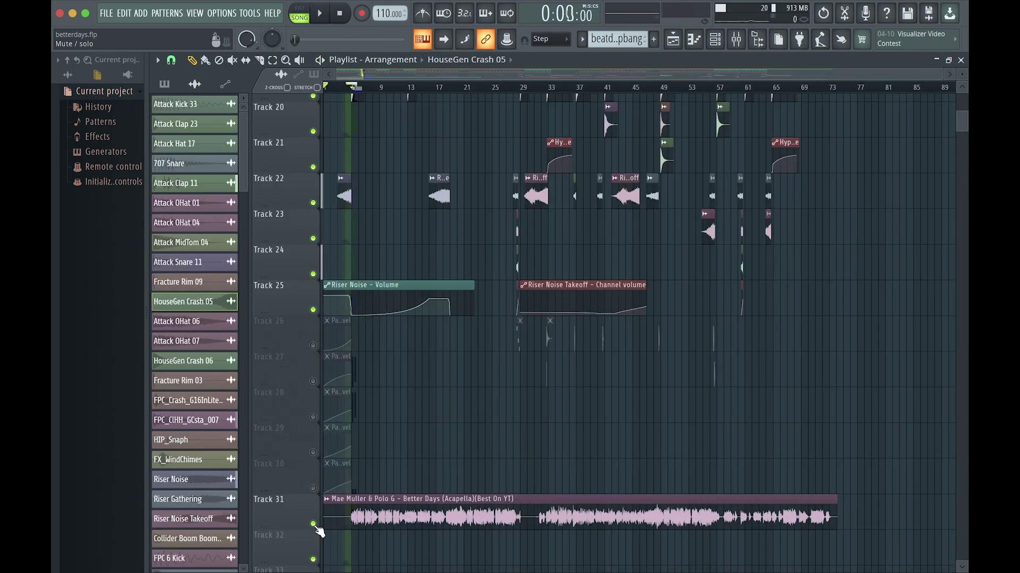
- Mute the acapella on Track 31 and play the full arrangement from the start, focusing on the opening bars
click(312, 524)
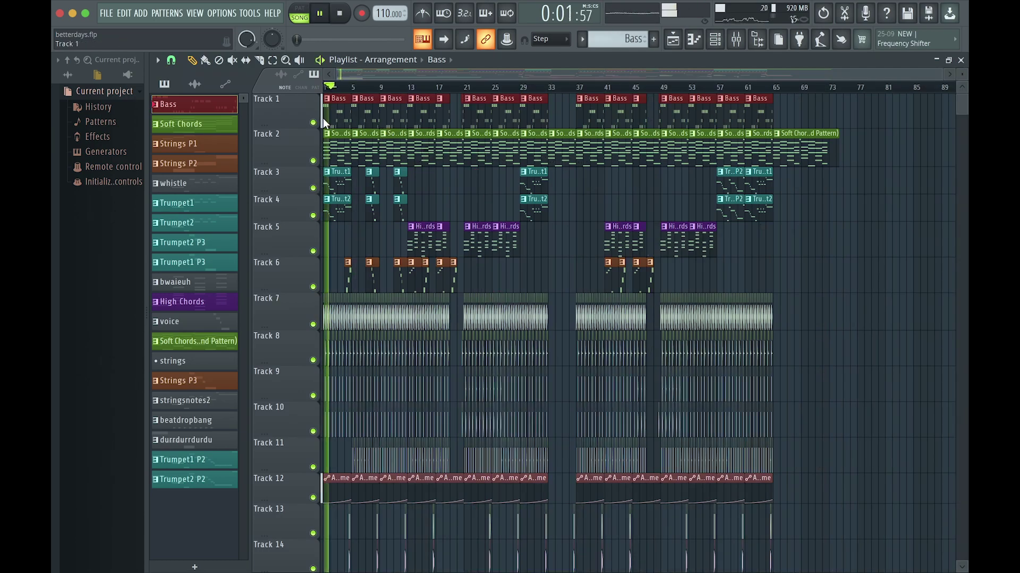
scroll(339, 119, up, 3)
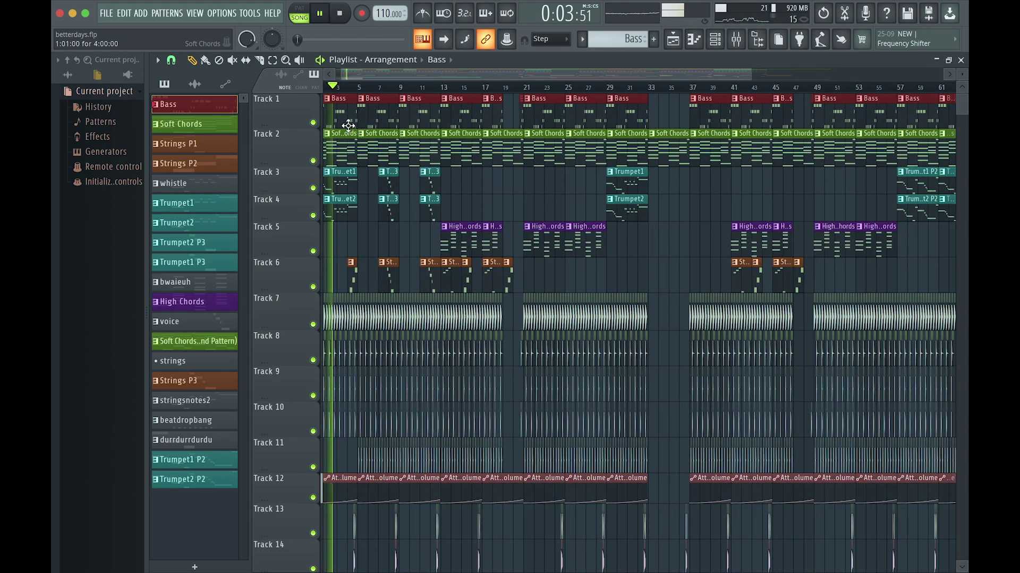
scroll(340, 113, up, 5)
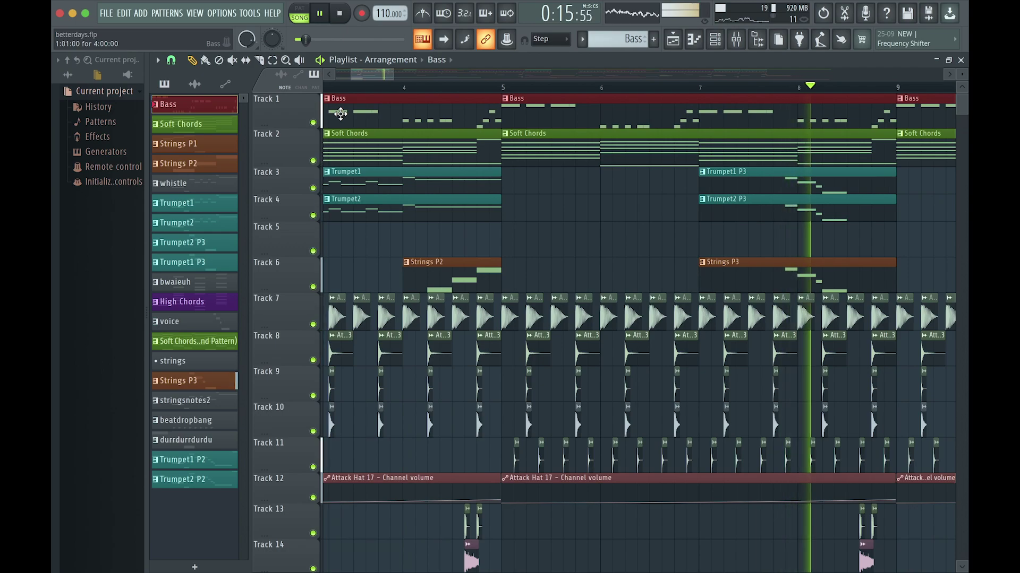
- Examine the drum, crash, riser and automation clips on Tracks 7 to 28 across the first 20 bars during playback
scroll(547, 355, down, 5)
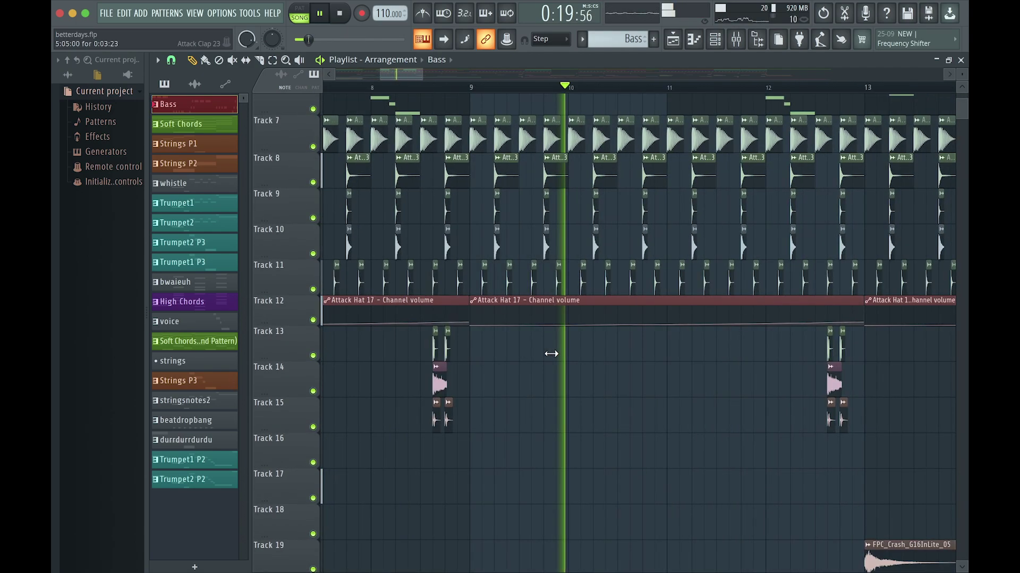
scroll(549, 353, down, 3)
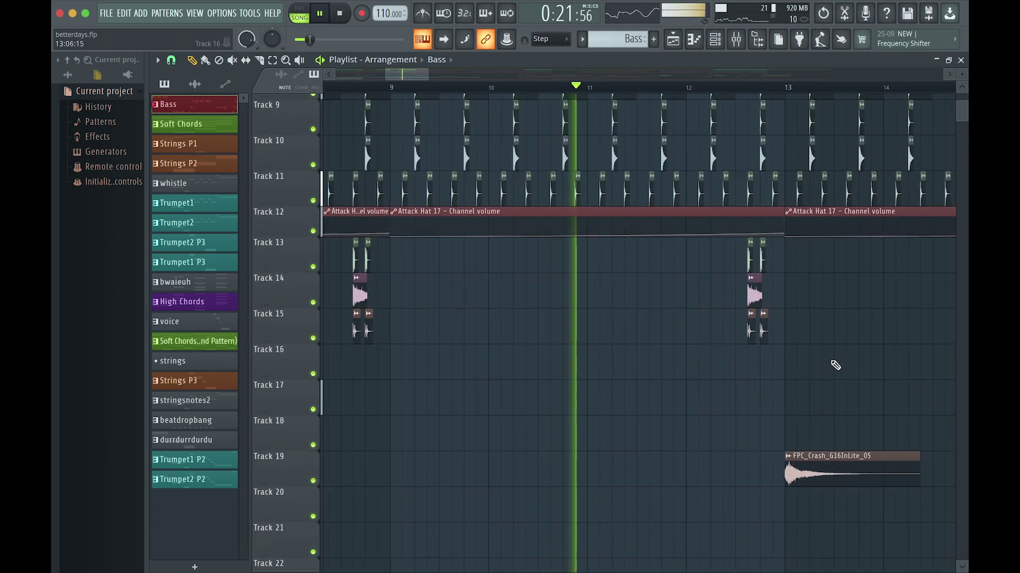
ctrl+scroll(844, 359, down, 2)
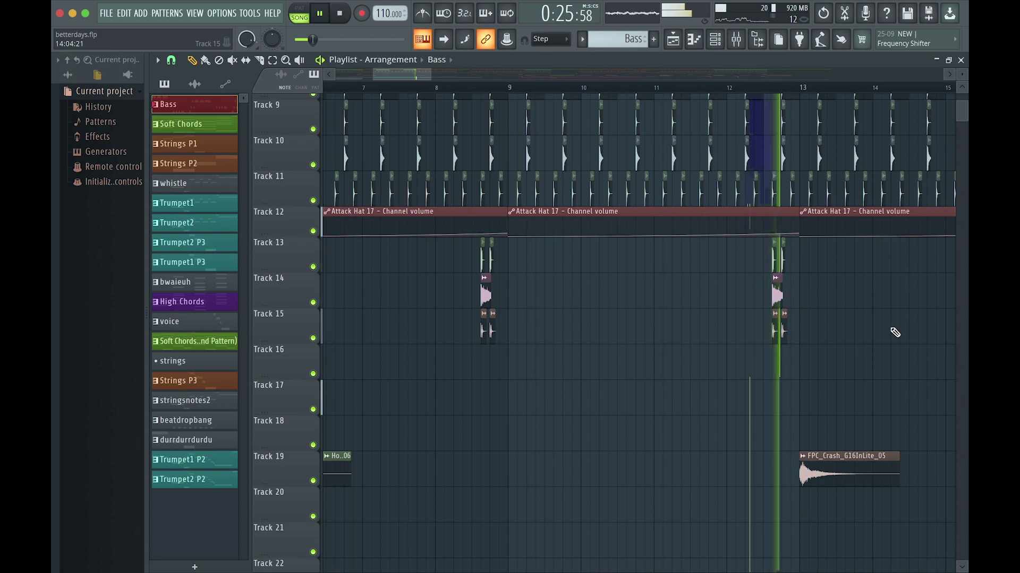
ctrl+scroll(913, 298, down, 2)
scroll(929, 280, down, 5)
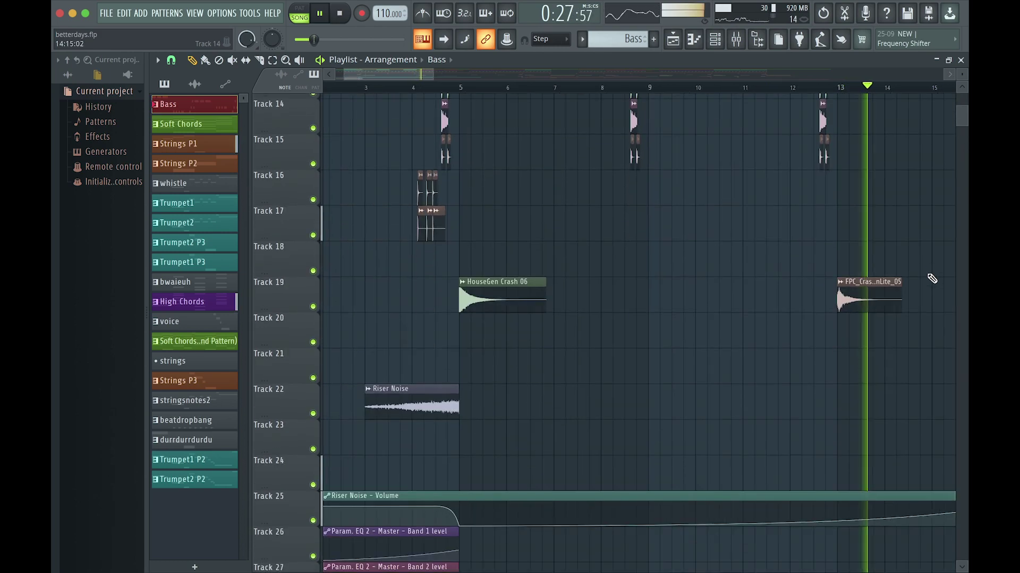
scroll(929, 280, down, 1)
ctrl+scroll(945, 255, down, 1)
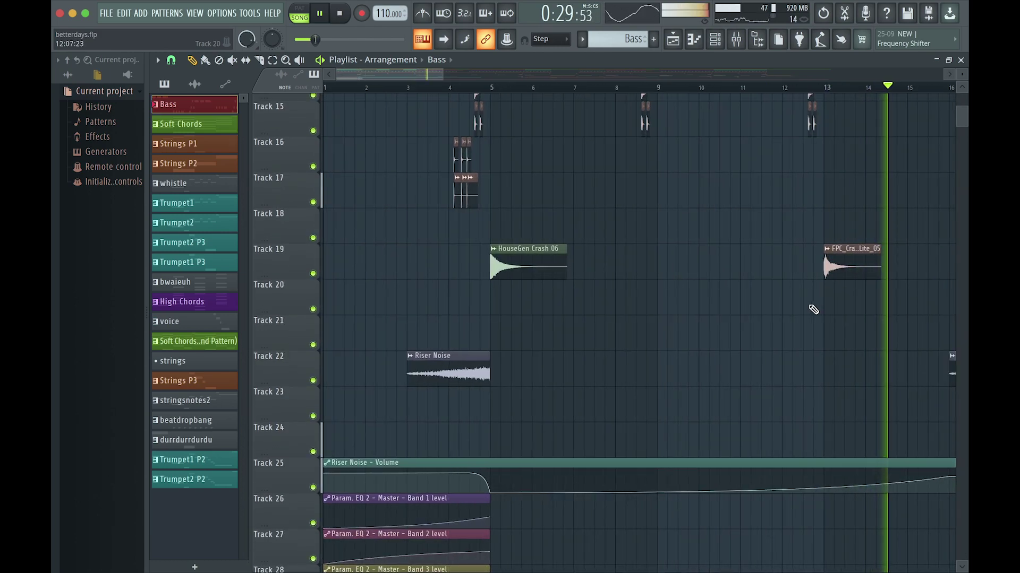
ctrl+scroll(810, 318, down, 2)
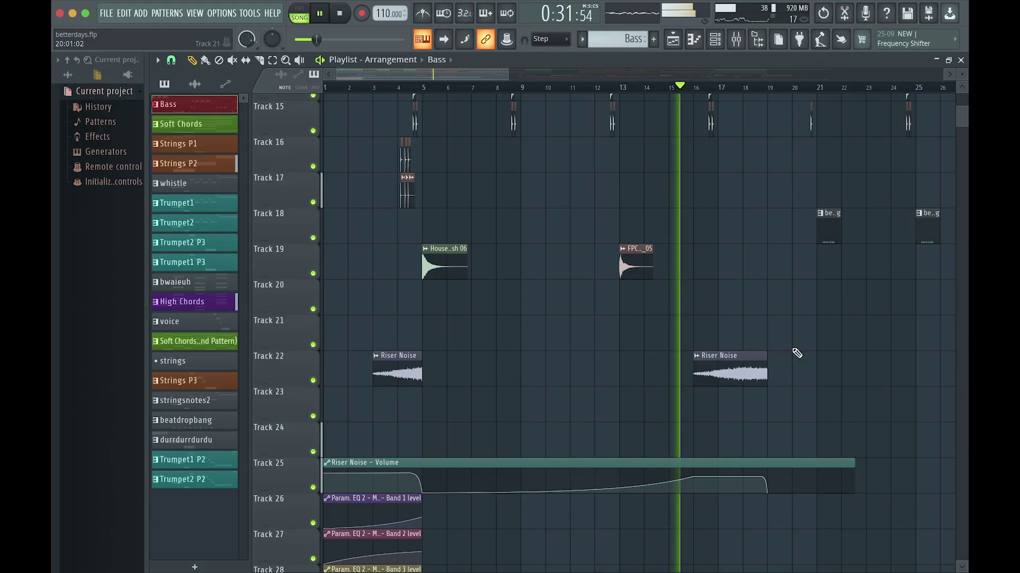
ctrl+scroll(797, 353, up, 3)
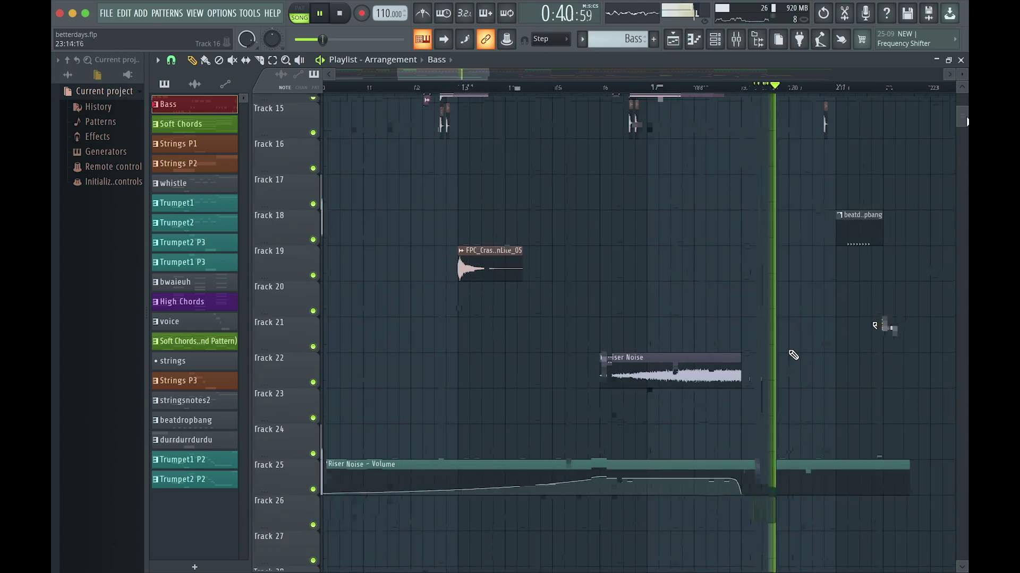
- Review the melodic patterns on the upper tracks and the effects on Tracks 12 to 28 while playback passes bars 19 to 25
drag(960, 110, 963, 96)
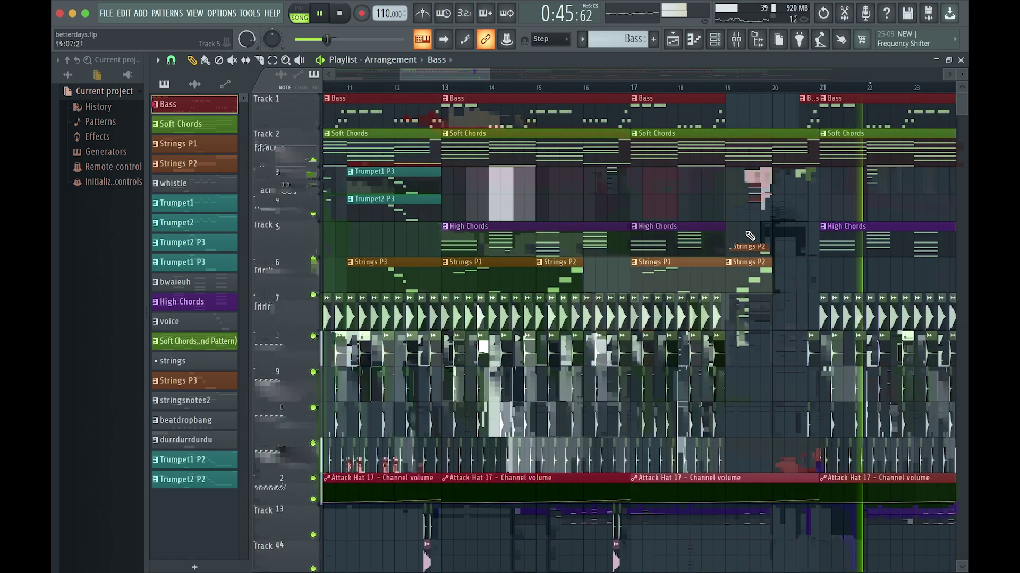
scroll(747, 233, down, 4)
scroll(749, 236, down, 2)
scroll(749, 235, down, 4)
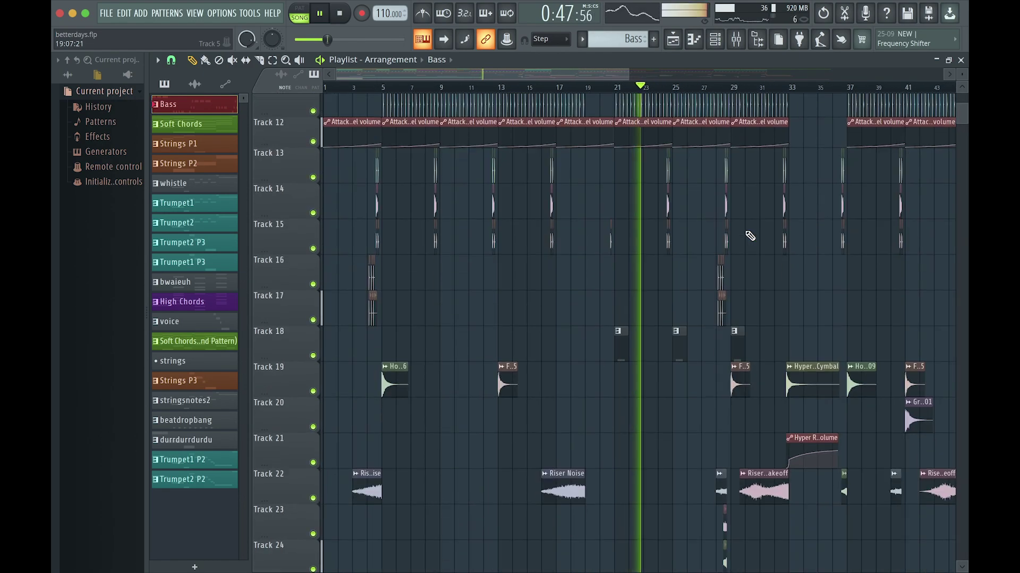
scroll(749, 235, up, 1)
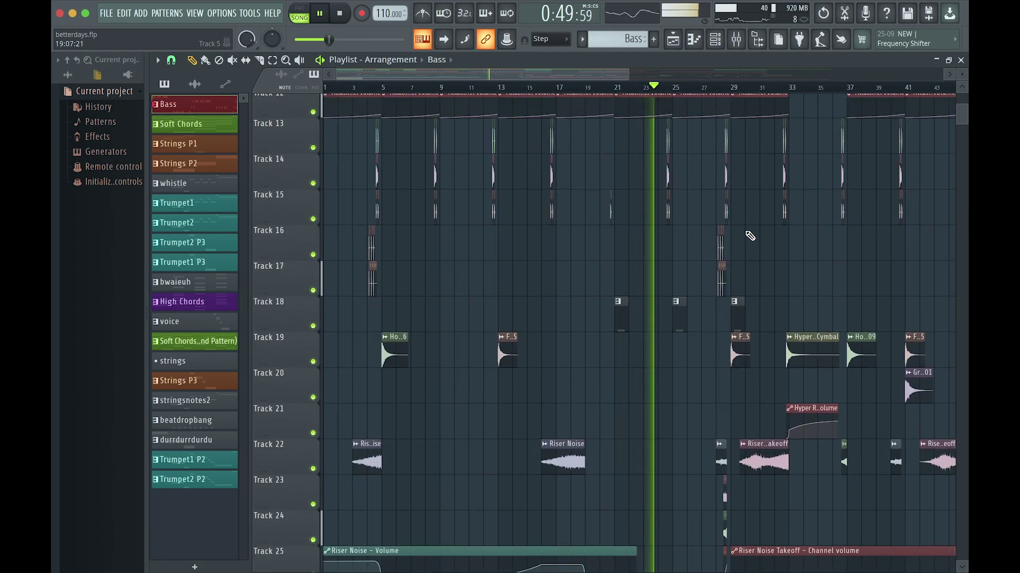
scroll(750, 236, down, 4)
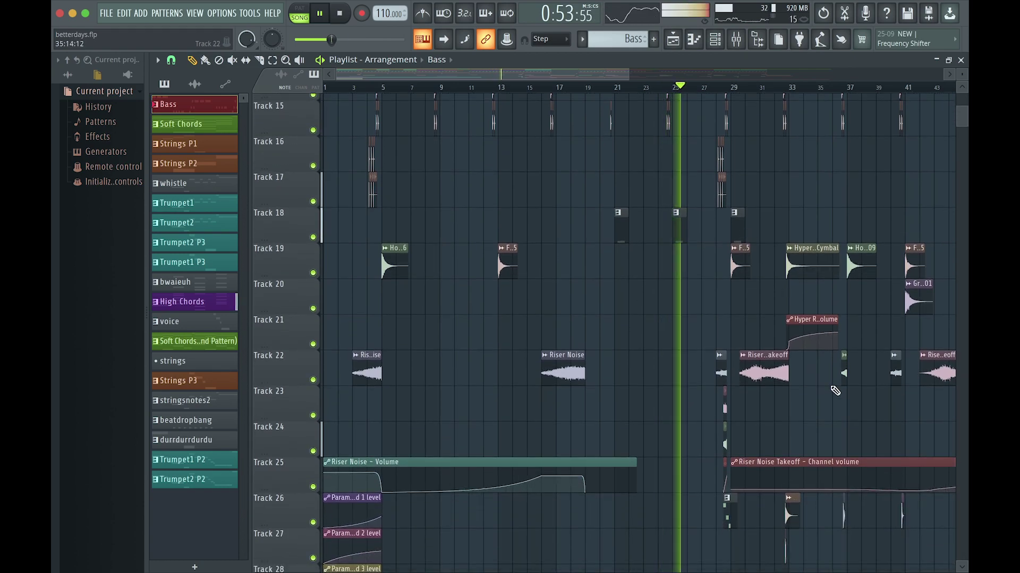
scroll(835, 391, up, 1)
scroll(835, 391, down, 1)
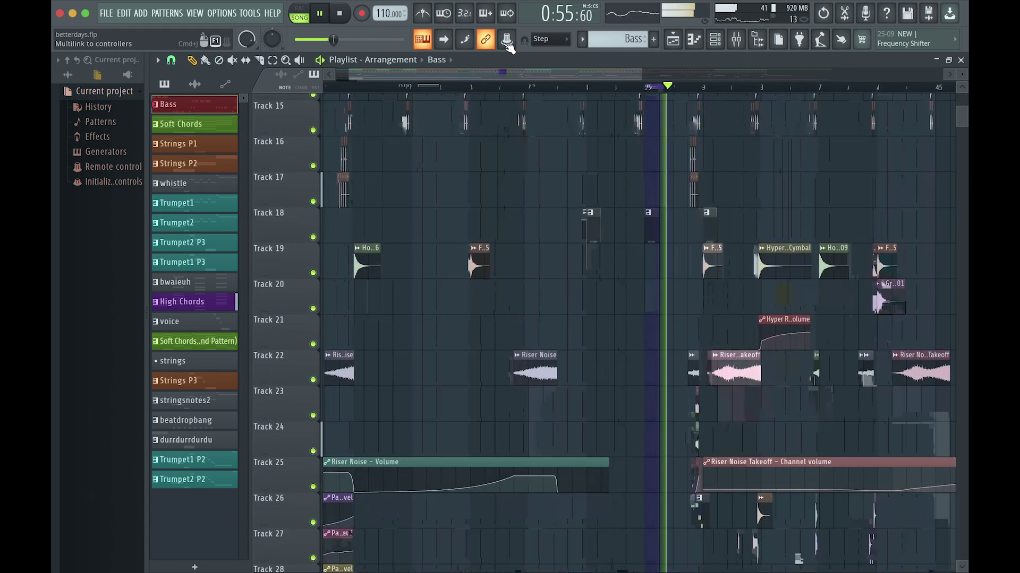
- Follow playback through the second half of the arrangement, examining the effects and automation tracks and the melodic patterns up to bar 69
drag(527, 71, 584, 75)
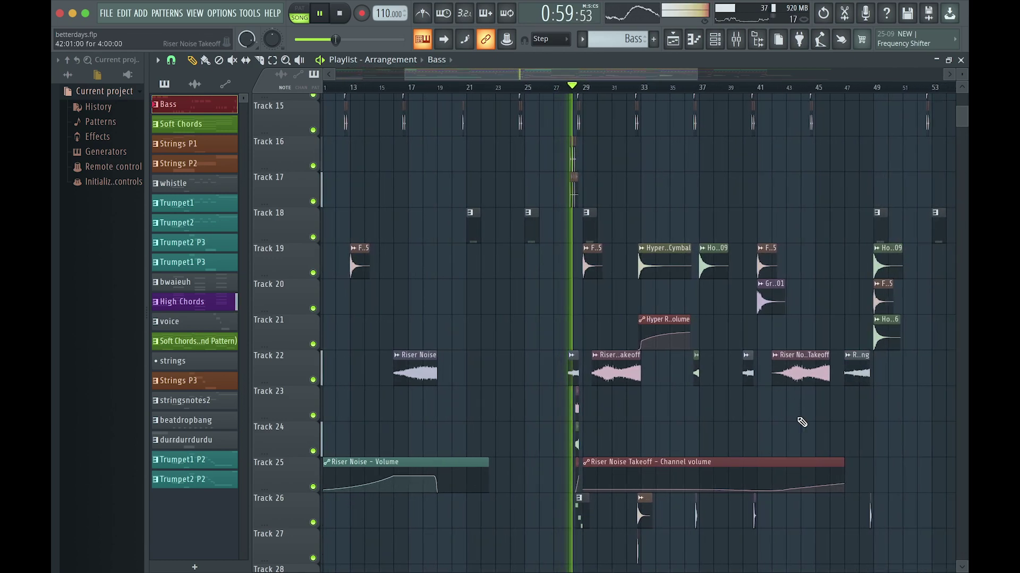
scroll(802, 422, down, 5)
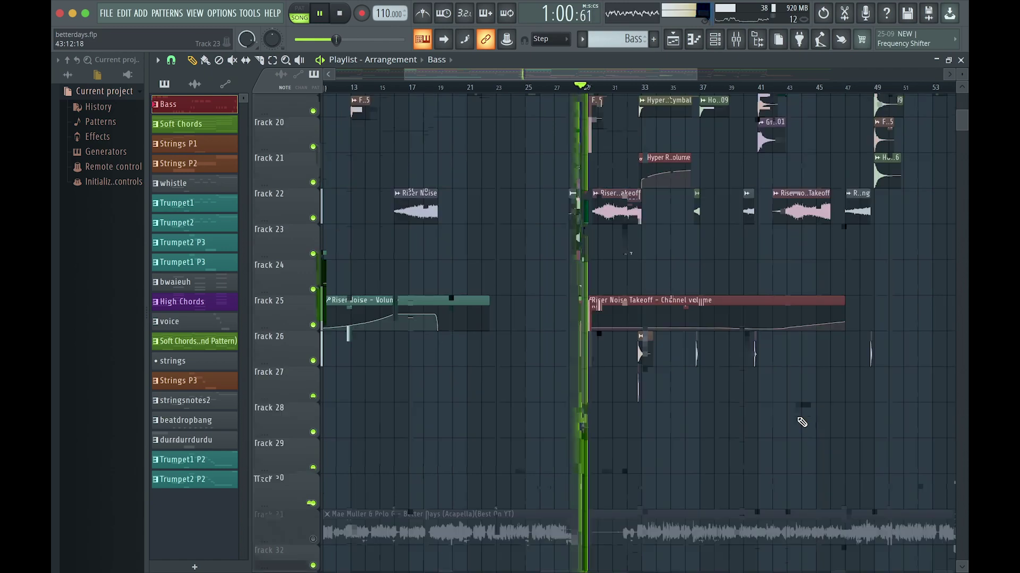
scroll(802, 422, up, 3)
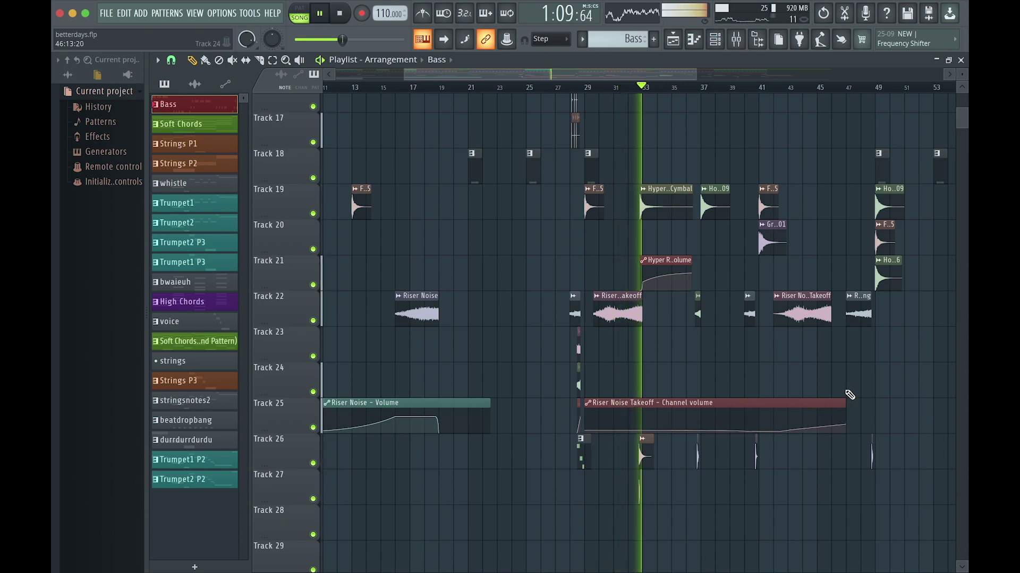
scroll(856, 394, up, 3)
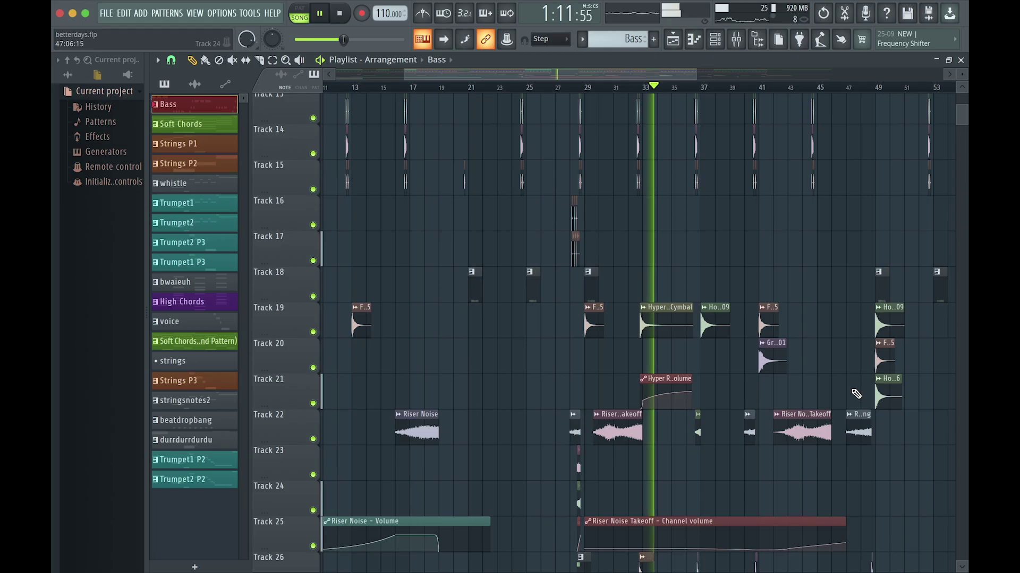
scroll(856, 393, up, 3)
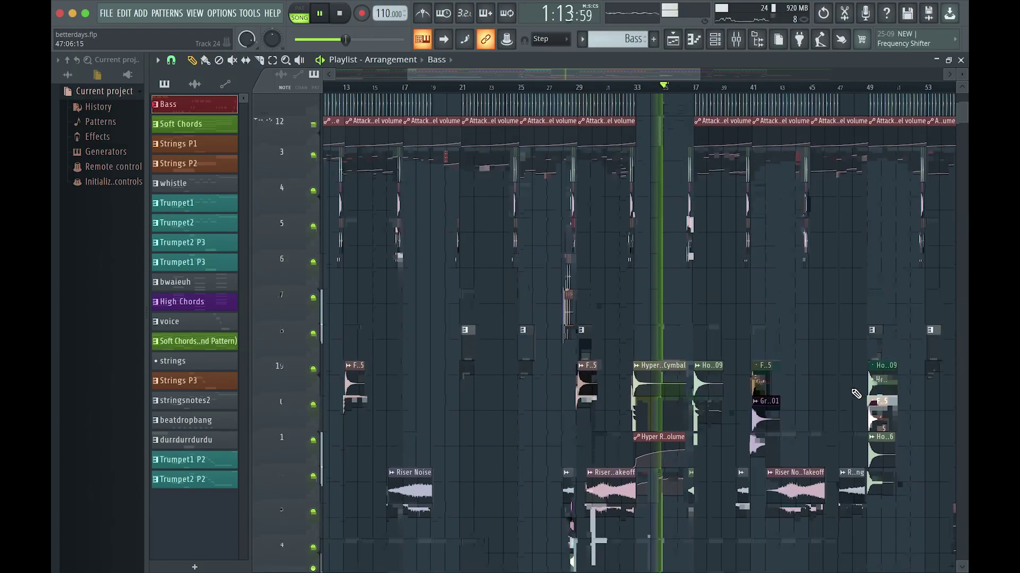
drag(613, 76, 722, 88)
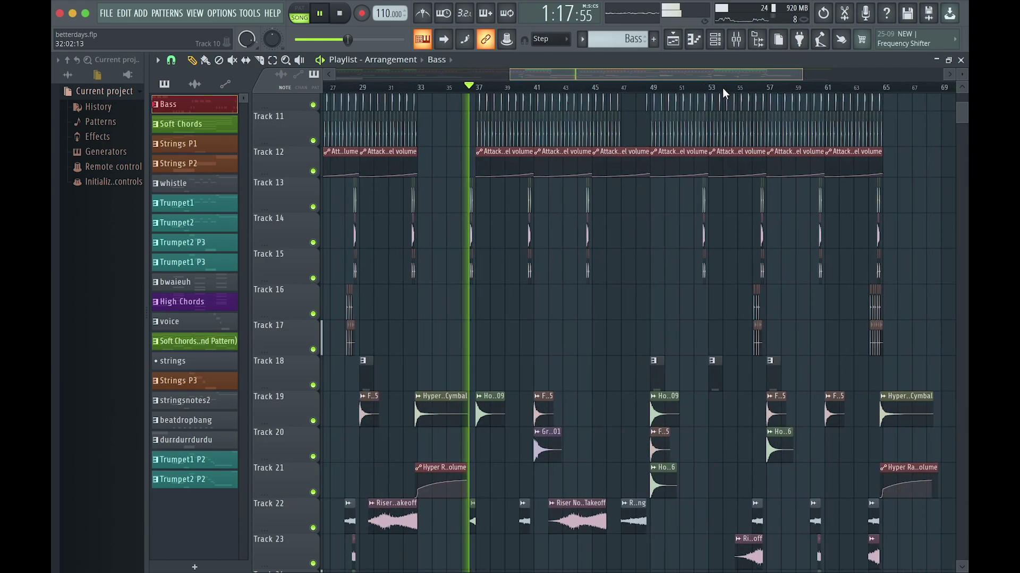
scroll(625, 250, up, 10)
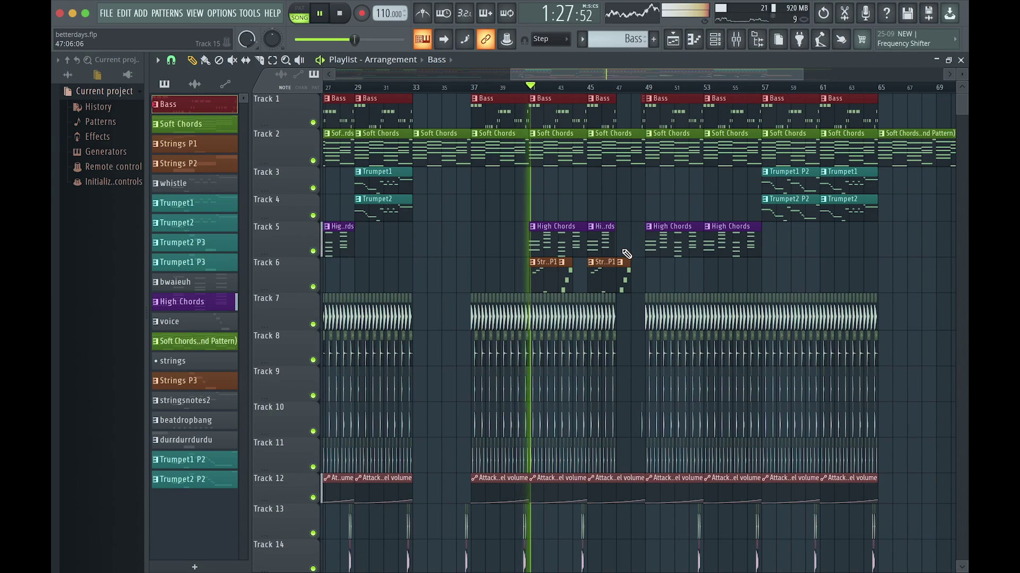
- Examine the transition, crash and riser clips on Tracks 12 to 26 while playback runs from about bar 41 to 52
scroll(627, 254, down, 10)
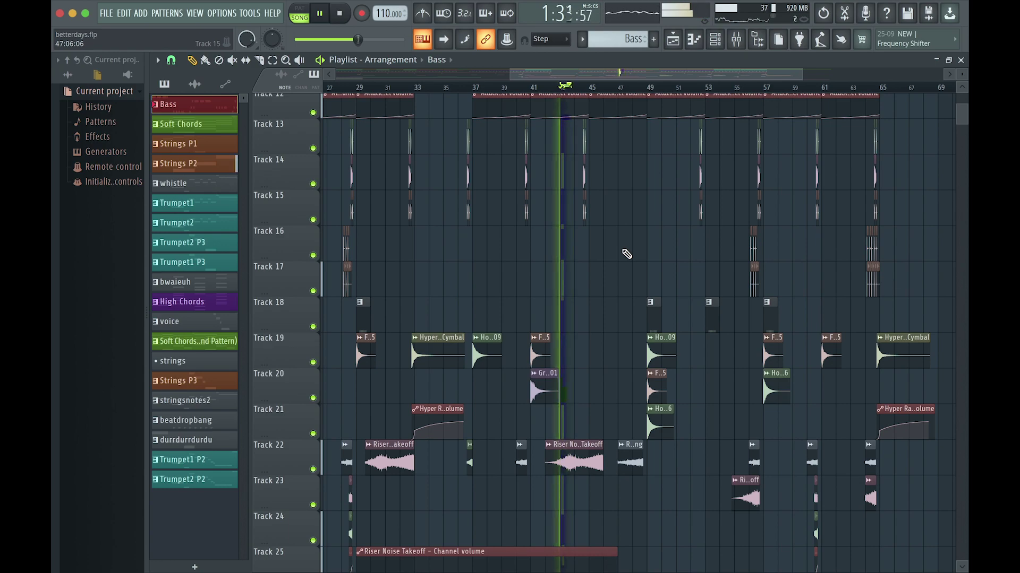
scroll(627, 253, down, 2)
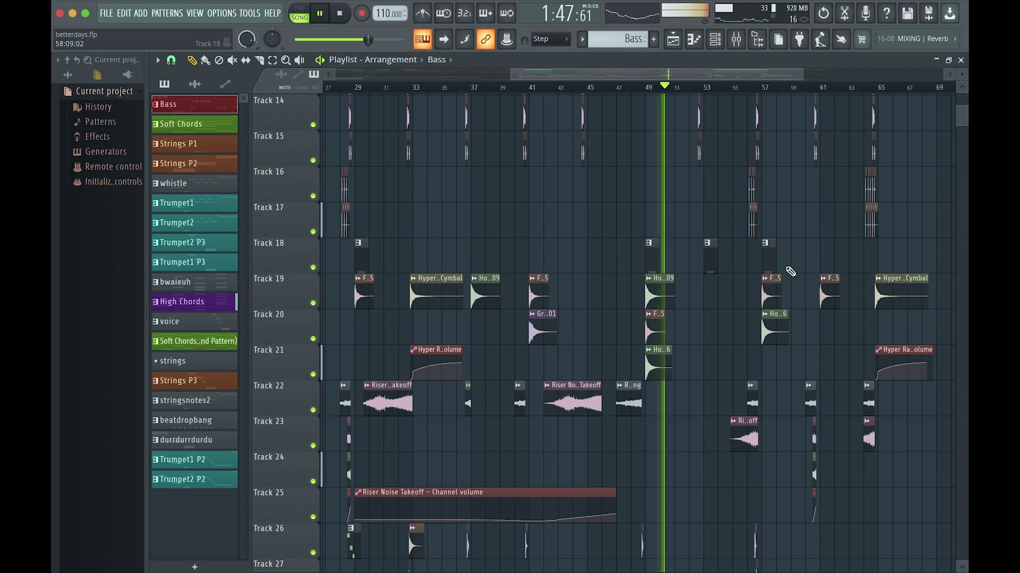
scroll(793, 272, up, 4)
scroll(790, 272, up, 8)
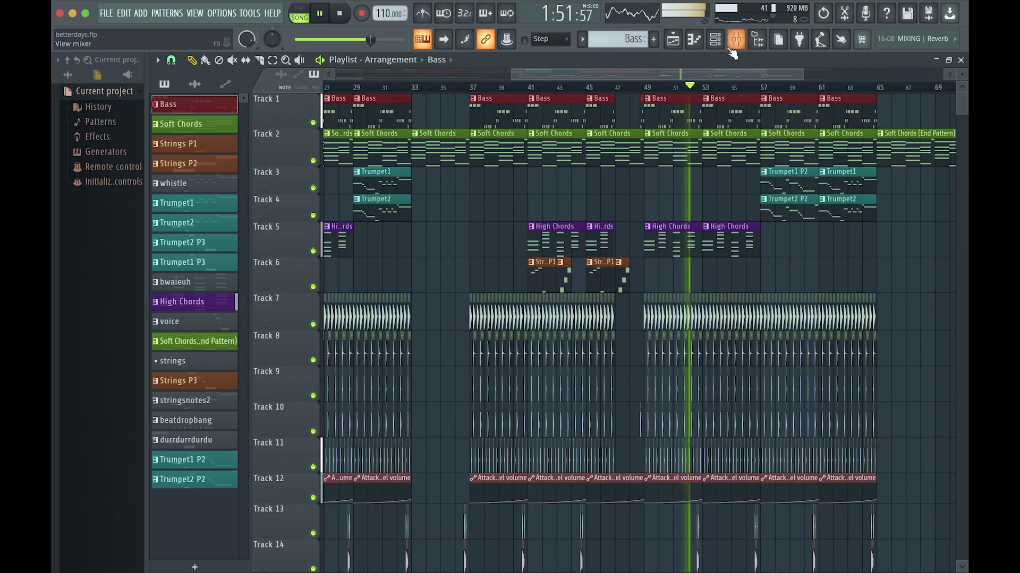
- Inspect the mixer's Master channel and its Fruity parametric EQ 2 curve during playback, ending back at the playlist
click(735, 41)
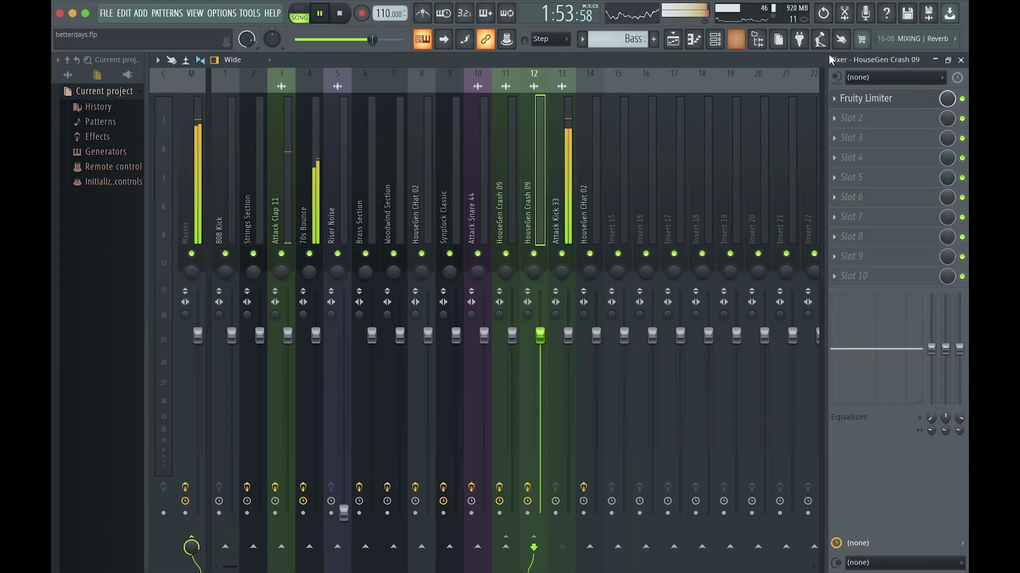
click(192, 140)
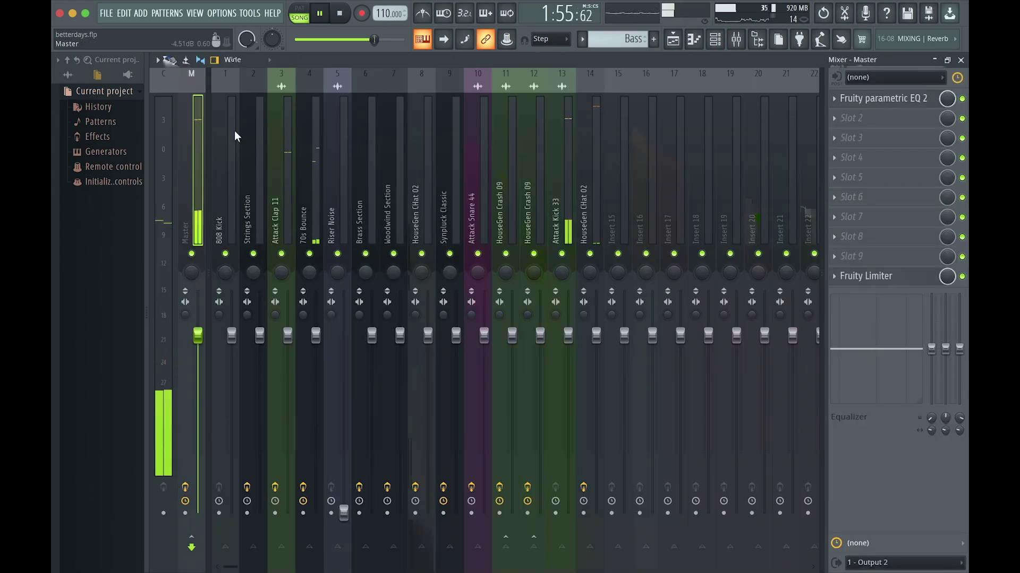
click(864, 100)
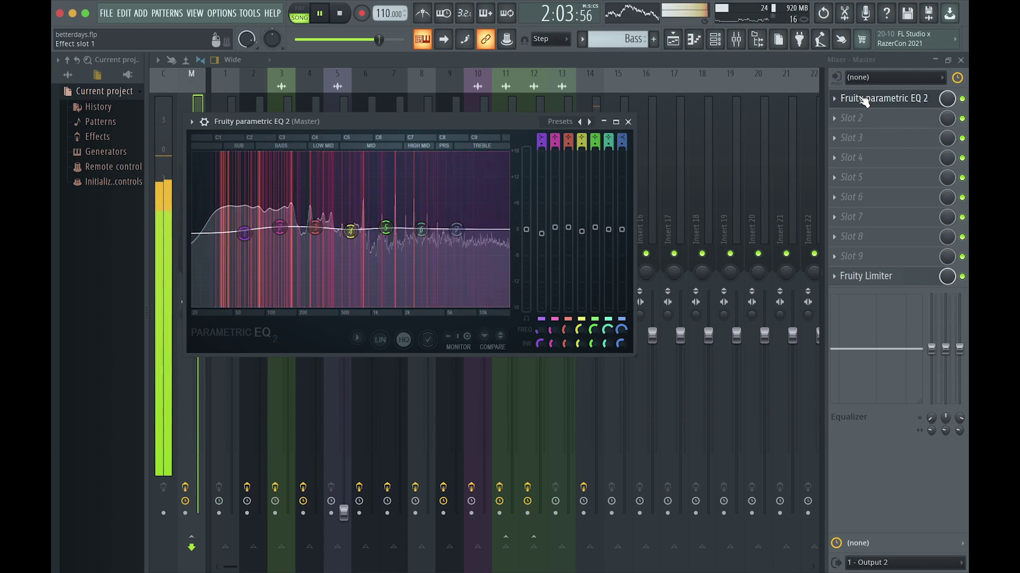
click(628, 122)
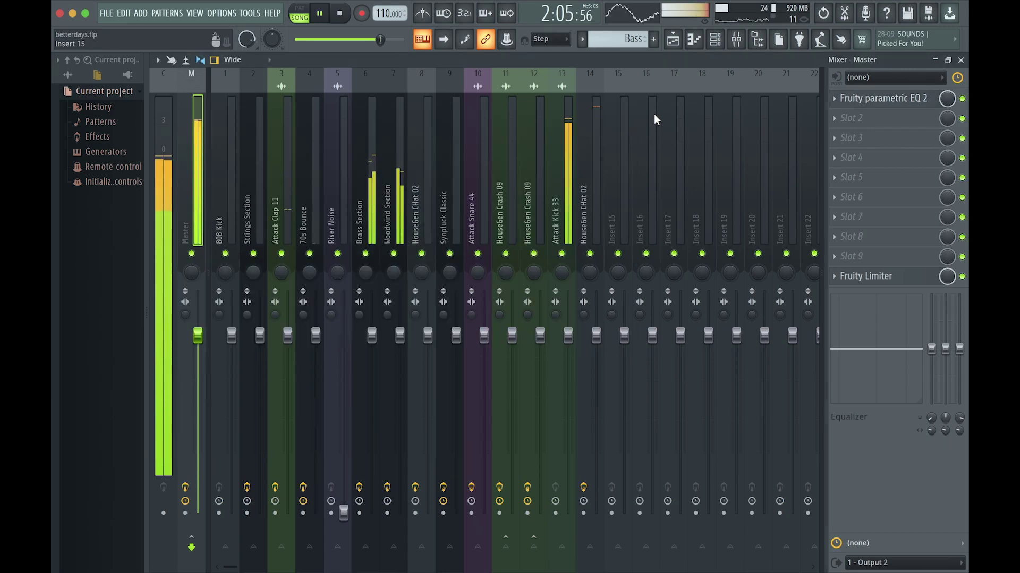
click(962, 60)
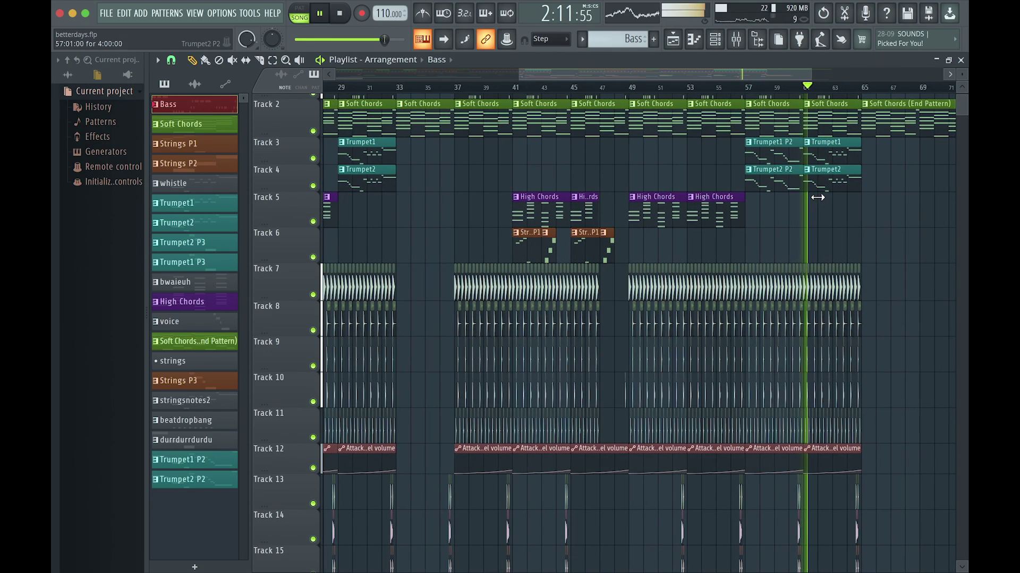
- Review the drum fills, crashes and risers on Tracks 10 to 25 as playback approaches bar 65
scroll(818, 198, down, 8)
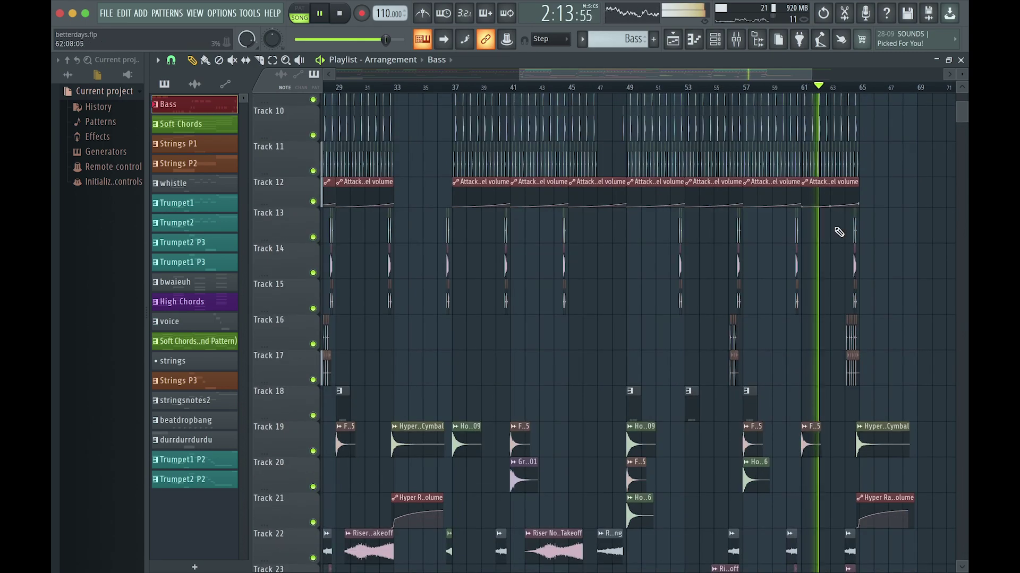
scroll(898, 326, down, 2)
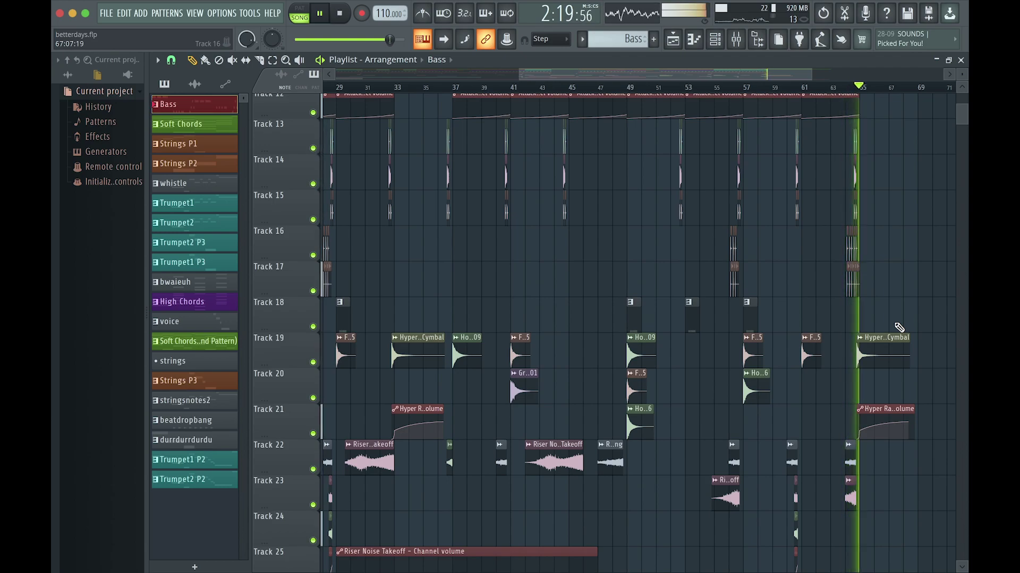
scroll(898, 328, up, 5)
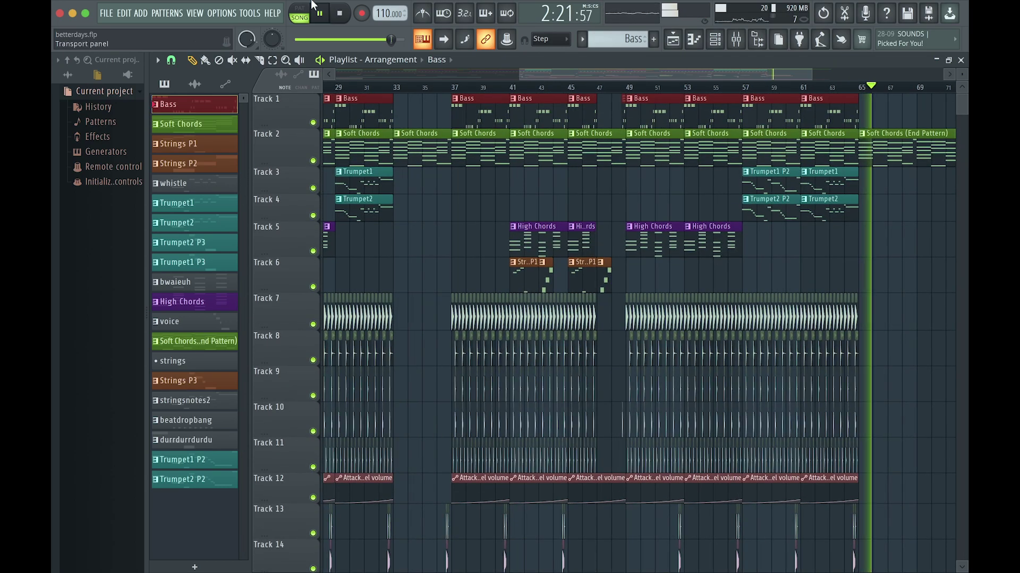
- Follow the Soft Chords (End Pattern) outro on Track 2 up close, finishing with an overview of the whole arrangement
drag(556, 70, 661, 74)
scroll(733, 124, up, 3)
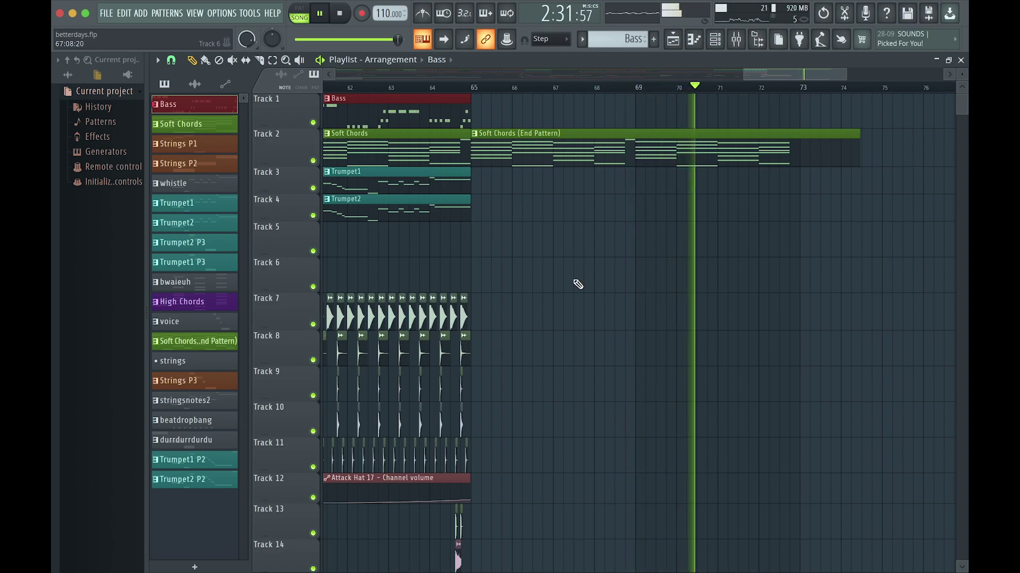
scroll(578, 283, down, 5)
scroll(575, 283, down, 3)
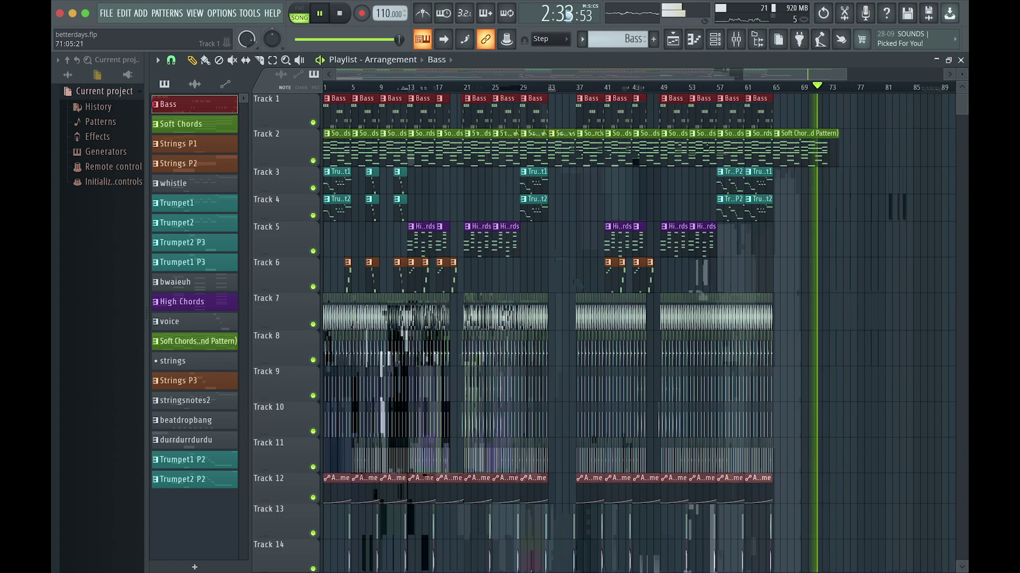